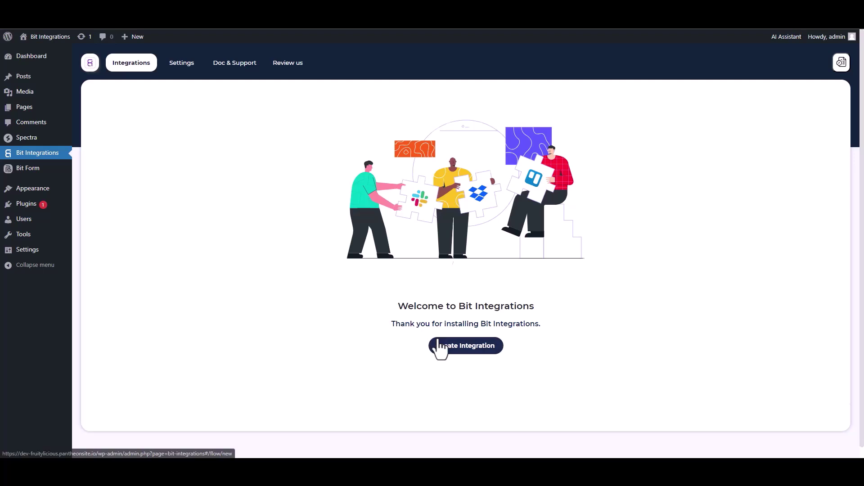
# Pick Spectra as the new integration's trigger and start fetching its form data.
pyautogui.write('sp')
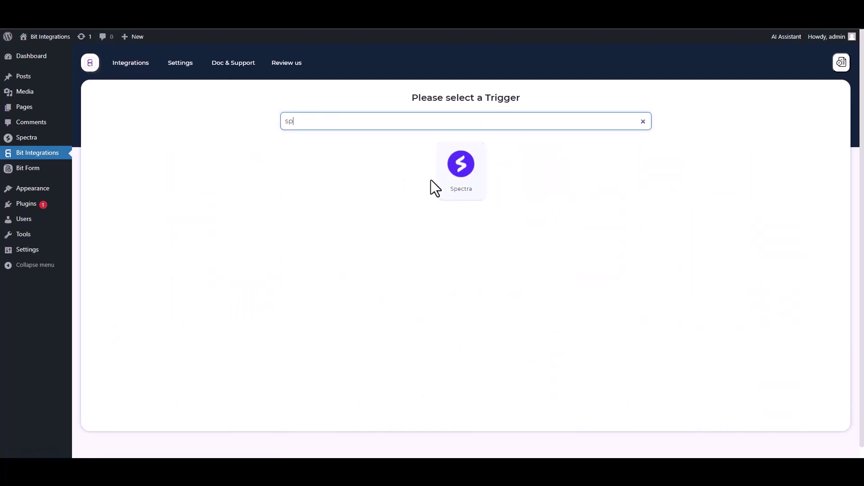
pyautogui.click(439, 180)
pyautogui.click(461, 209)
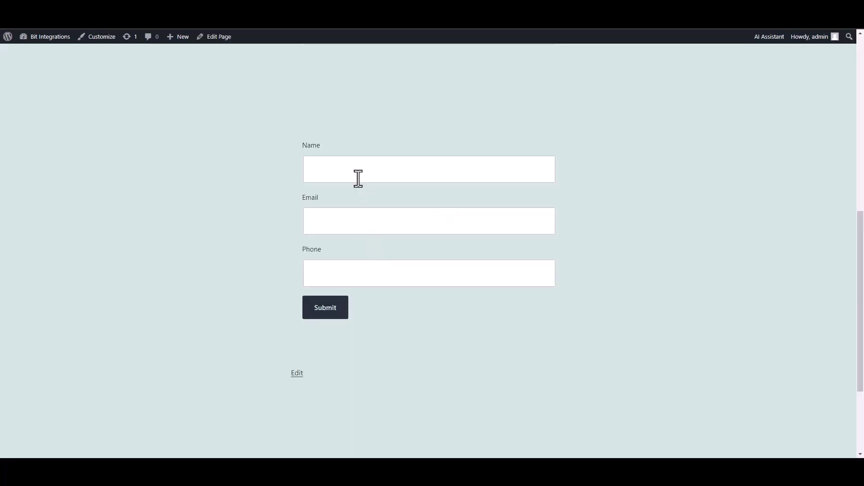
# Fill the Spectra form with a test name, e-mail and phone number, then submit it.
pyautogui.click(359, 177)
pyautogui.write('test')
pyautogui.click(511, 223)
pyautogui.write('test@gmail.com')
pyautogui.press('Tab')
pyautogui.write('45645625')
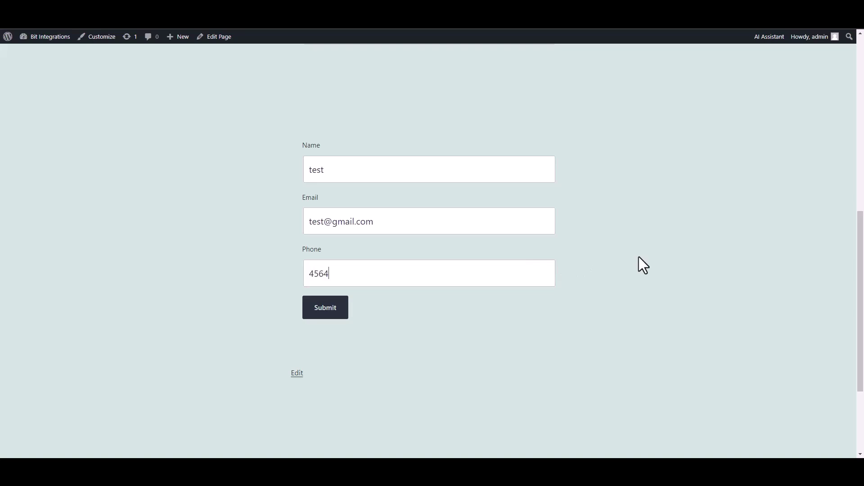
pyautogui.click(334, 316)
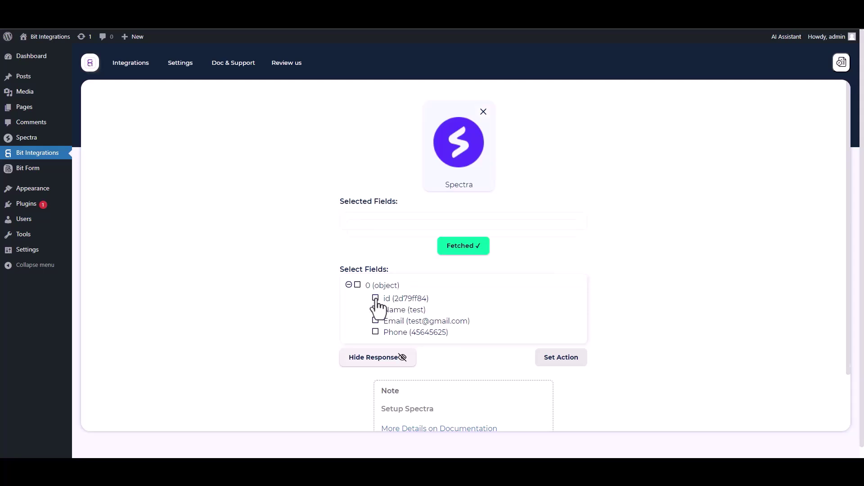
# Select the fetched id, Name, Email and Phone fields.
pyautogui.click(376, 299)
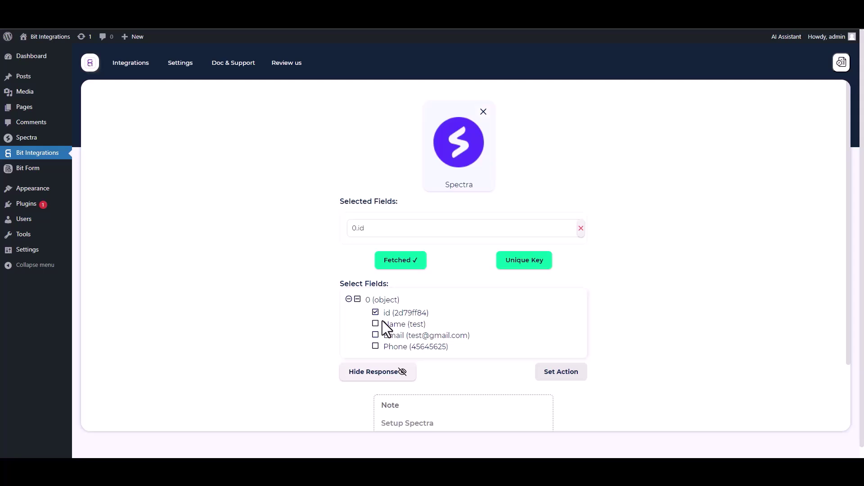
pyautogui.click(375, 324)
pyautogui.click(376, 356)
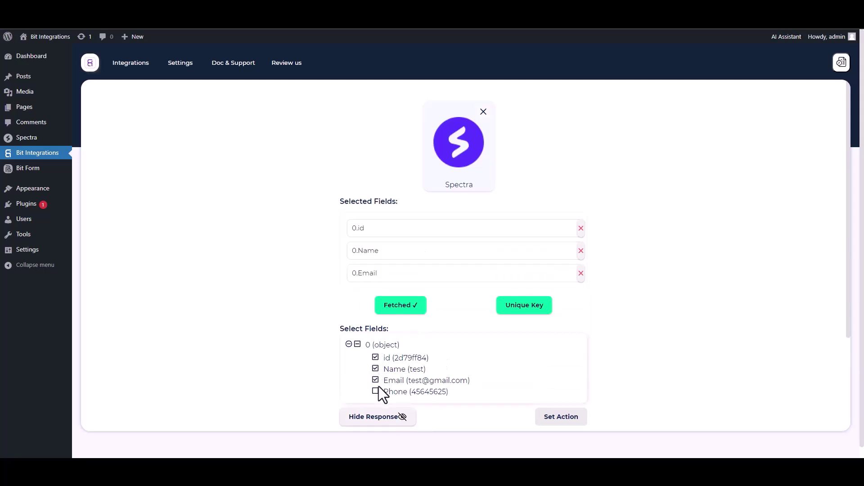
pyautogui.click(376, 392)
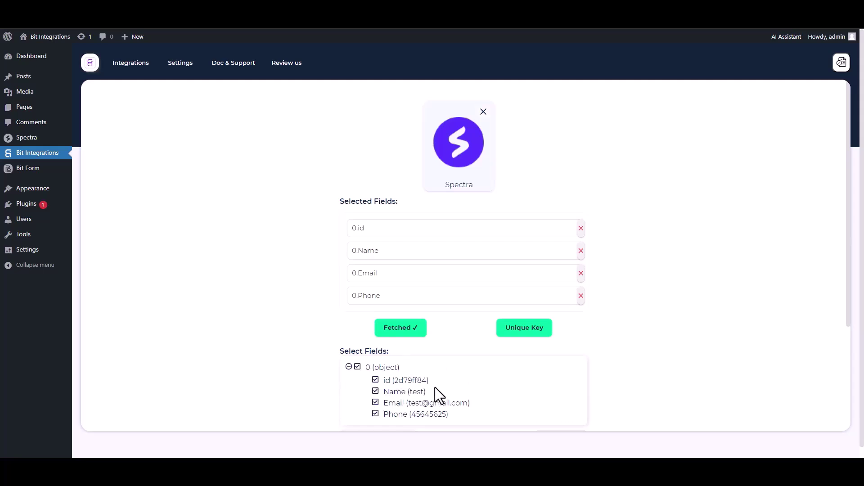
# Set 0.id as the primary unique key and confirm.
pyautogui.click(522, 334)
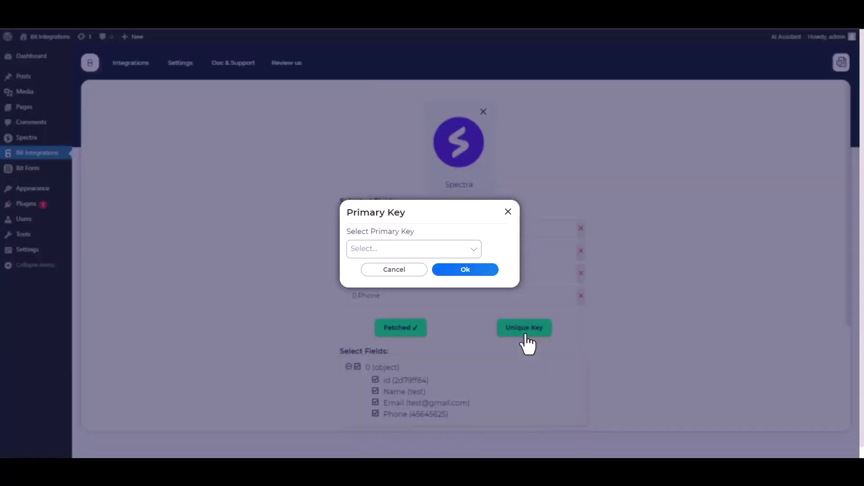
pyautogui.click(407, 249)
pyautogui.click(366, 269)
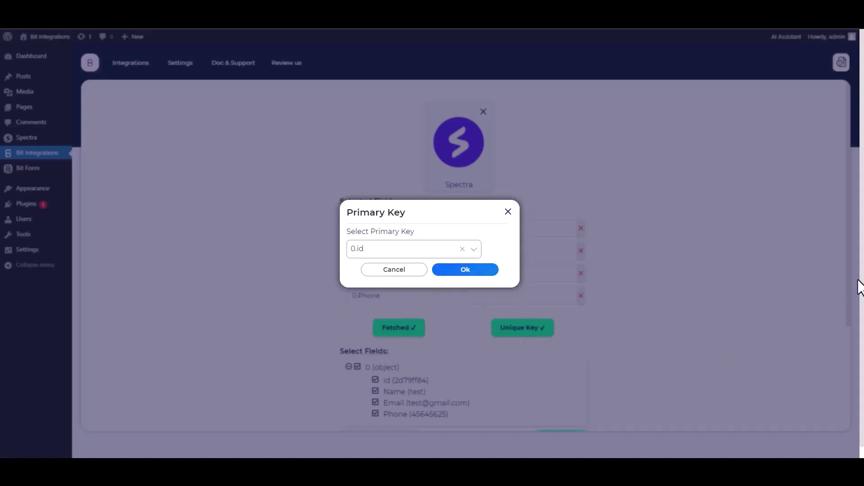
pyautogui.click(466, 273)
pyautogui.scroll(-1, 594, 342)
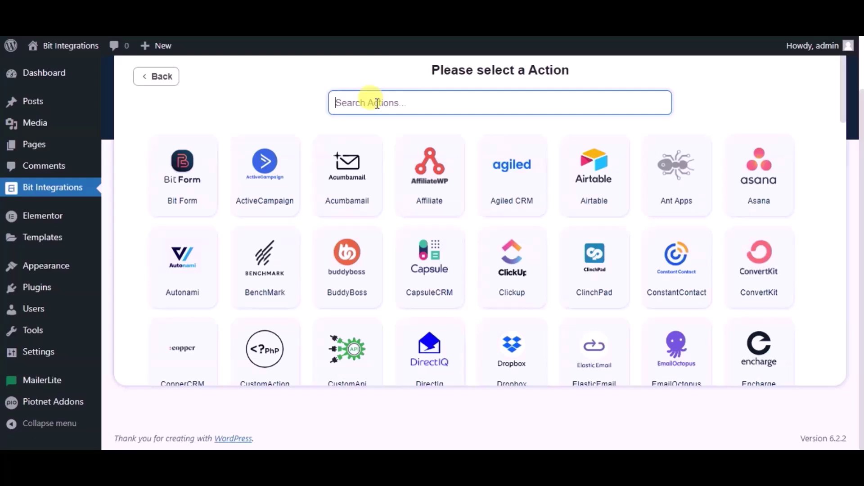
# Choose MailerLite as the action, name it 'Bit Integrations', and open MailerLite's API token page.
pyautogui.write('mailer')
pyautogui.click(410, 173)
pyautogui.click(325, 172)
pyautogui.hotkey('ctrl', 'a')
pyautogui.write('Bi')
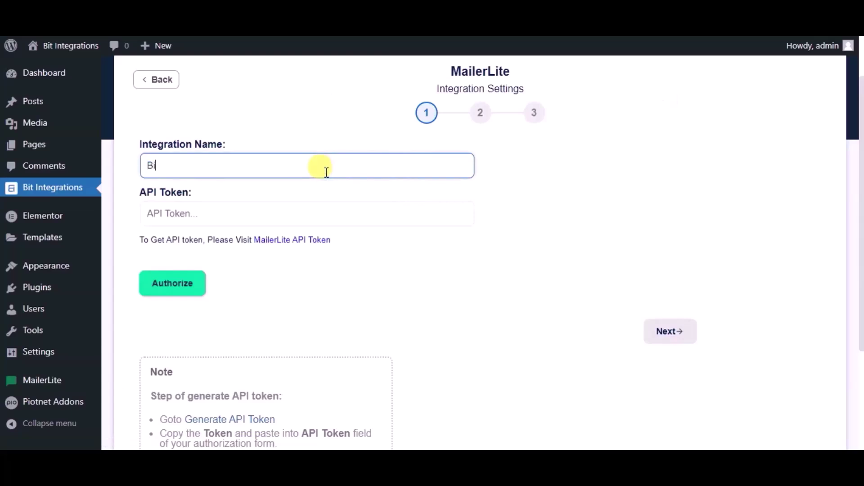
pyautogui.write('t Integrations')
pyautogui.click(252, 211)
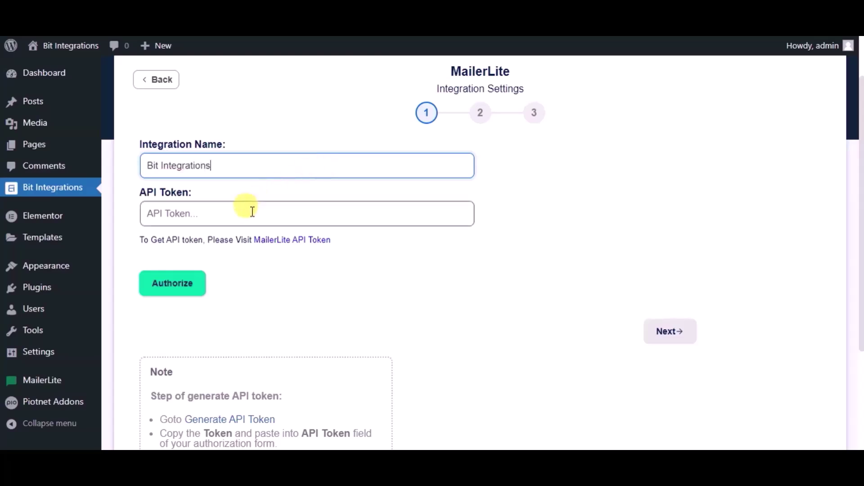
pyautogui.click(275, 240)
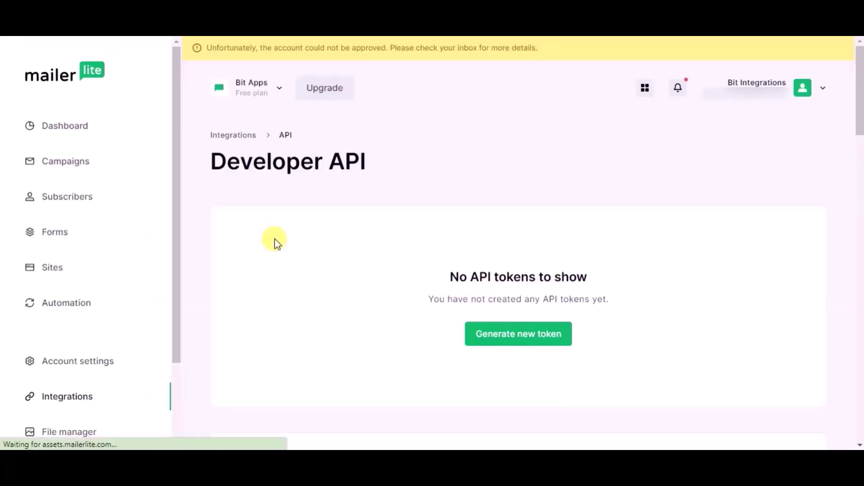
# Generate a MailerLite API token named 'Bit Integrations', accepting the terms, and copy it.
pyautogui.click(500, 340)
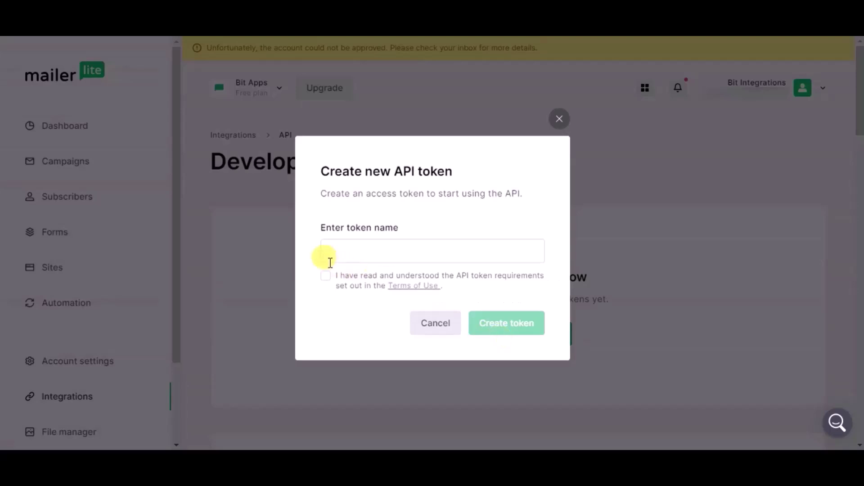
pyautogui.click(326, 276)
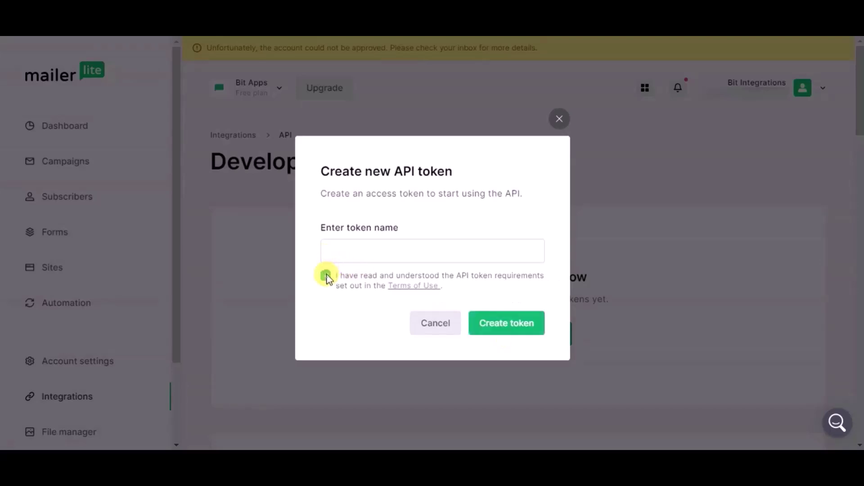
pyautogui.click(328, 249)
pyautogui.write('Bit')
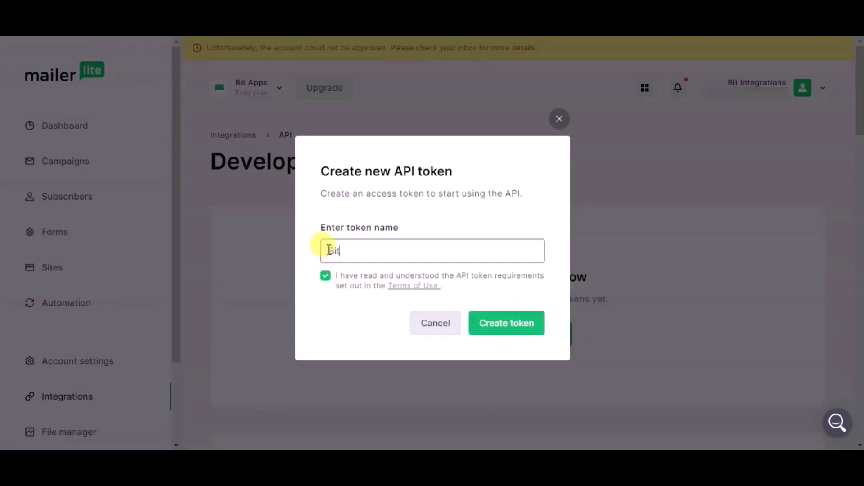
pyautogui.write(' Integrations')
pyautogui.click(512, 332)
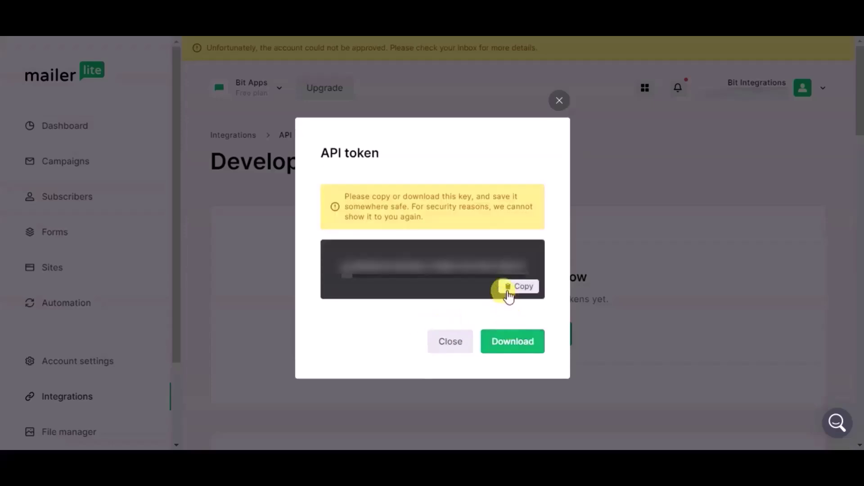
pyautogui.click(509, 295)
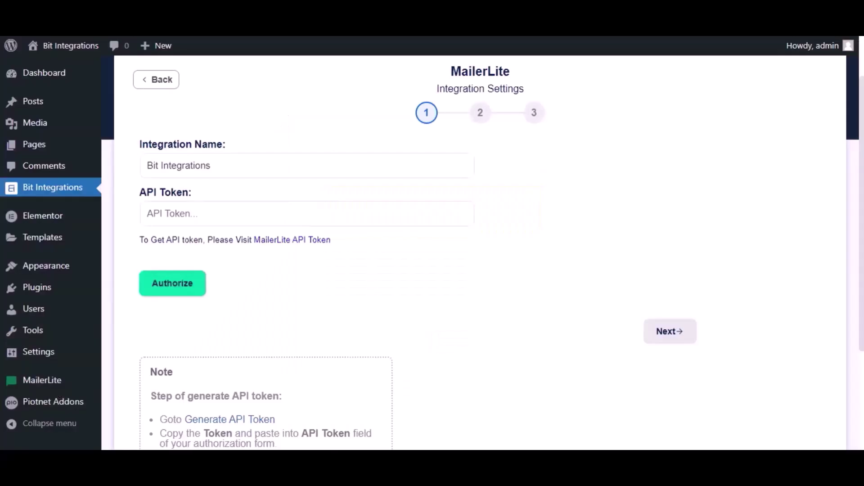
# Paste the copied token into API Token, authorize MailerLite, and proceed to field mapping.
pyautogui.click(175, 214)
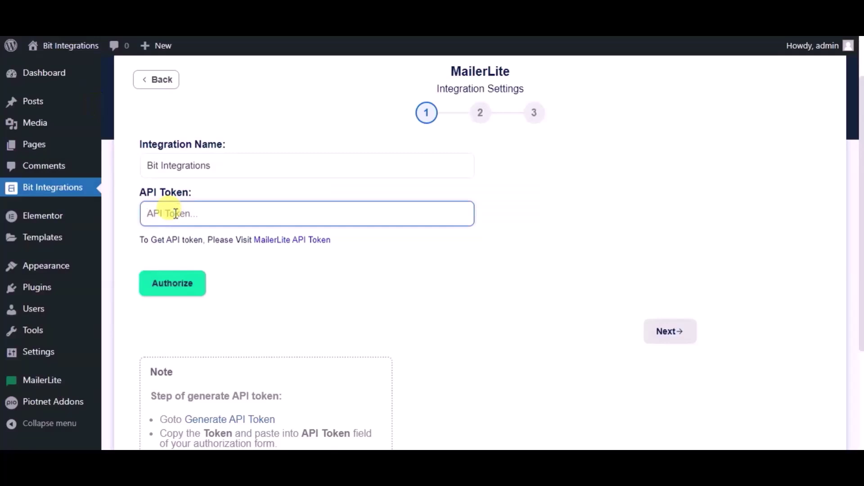
pyautogui.hotkey('ctrl', 'v')
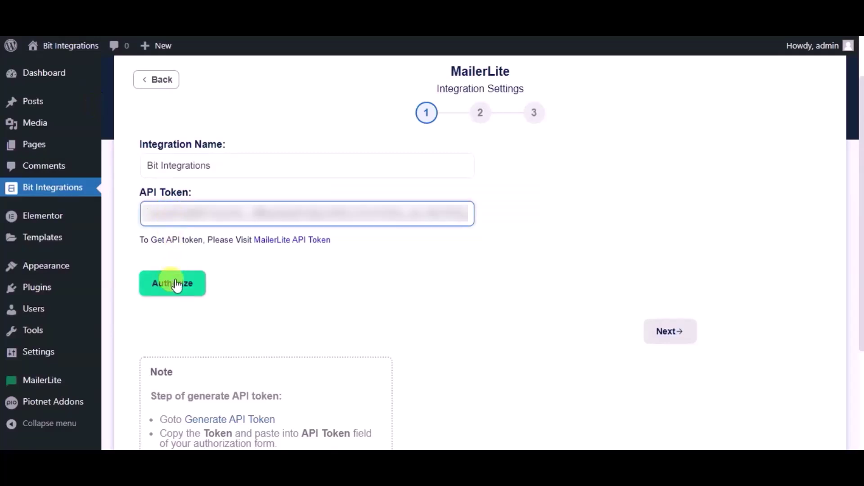
pyautogui.click(177, 283)
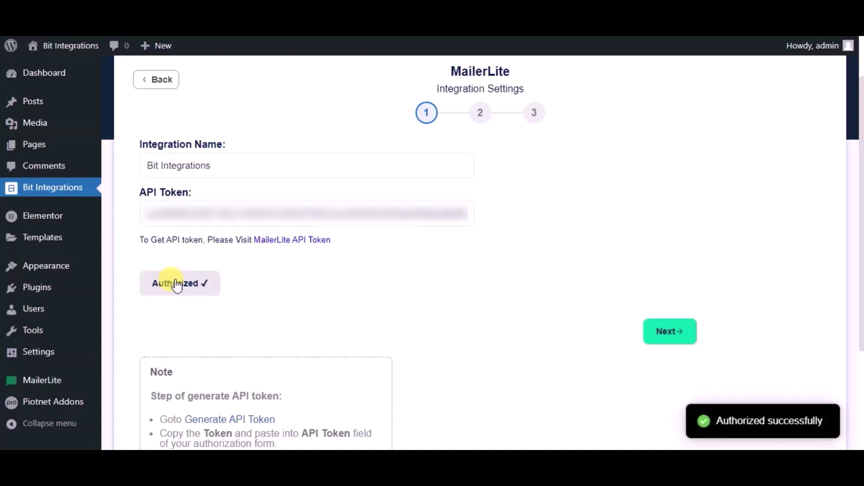
pyautogui.click(679, 338)
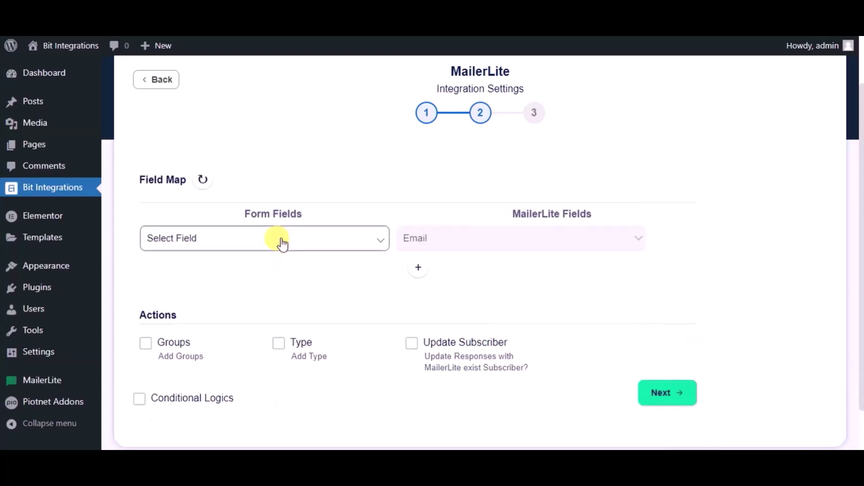
# Map the form's Email to MailerLite Email and add a Name → Name row.
pyautogui.click(283, 243)
pyautogui.click(189, 279)
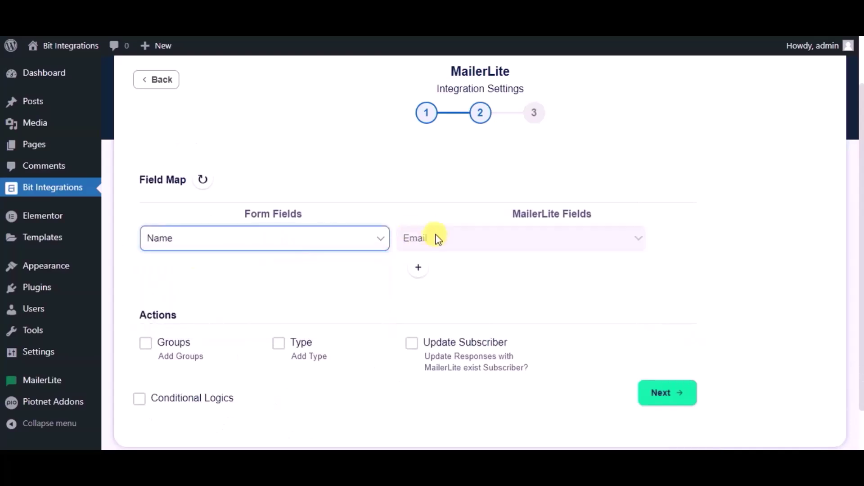
pyautogui.click(355, 239)
pyautogui.click(208, 295)
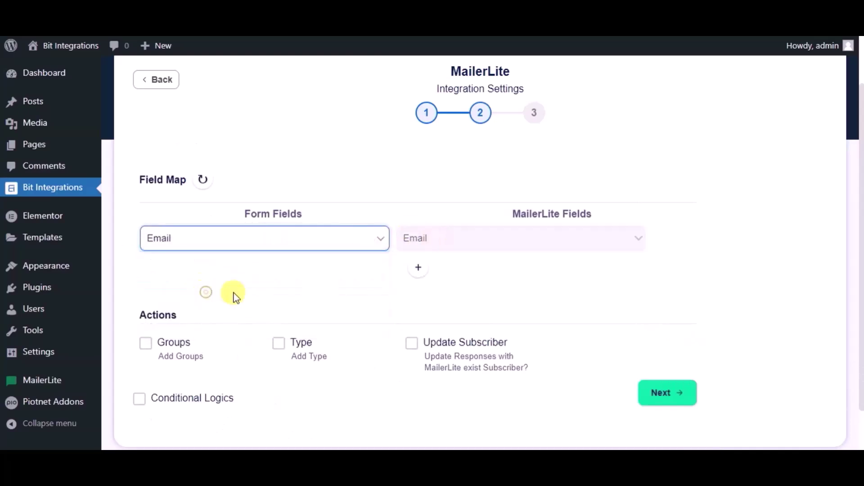
pyautogui.click(419, 268)
pyautogui.click(253, 278)
pyautogui.click(187, 310)
pyautogui.click(403, 277)
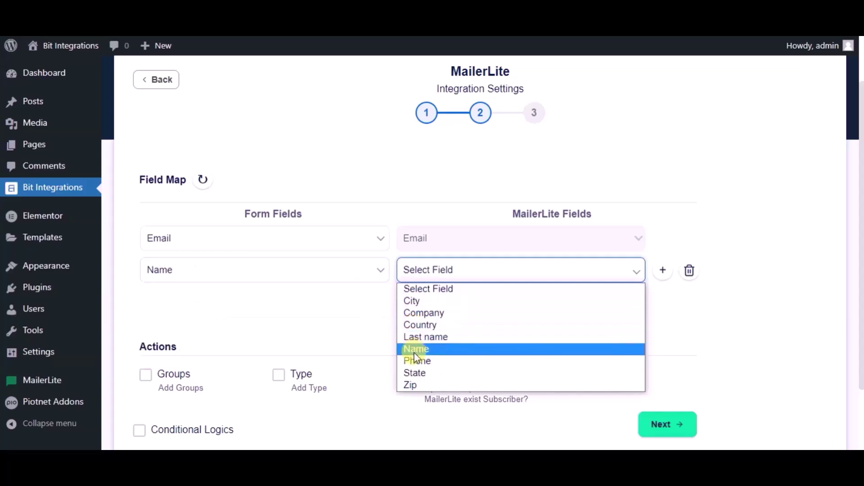
pyautogui.click(414, 351)
# Add a Phone → Phone mapping row, then finish and save the integration.
pyautogui.click(415, 301)
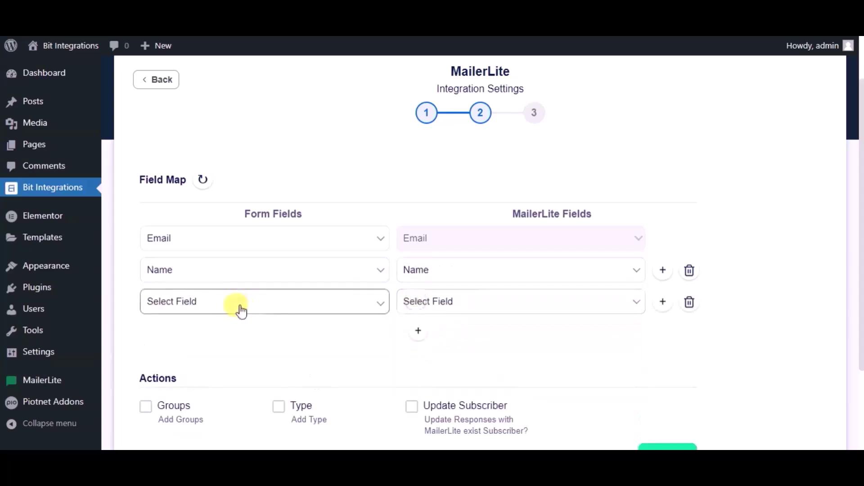
pyautogui.click(247, 310)
pyautogui.click(182, 366)
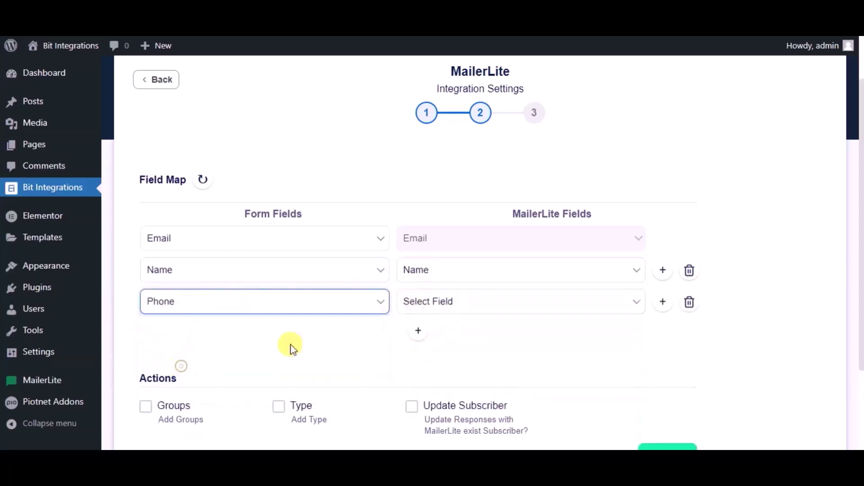
pyautogui.click(449, 300)
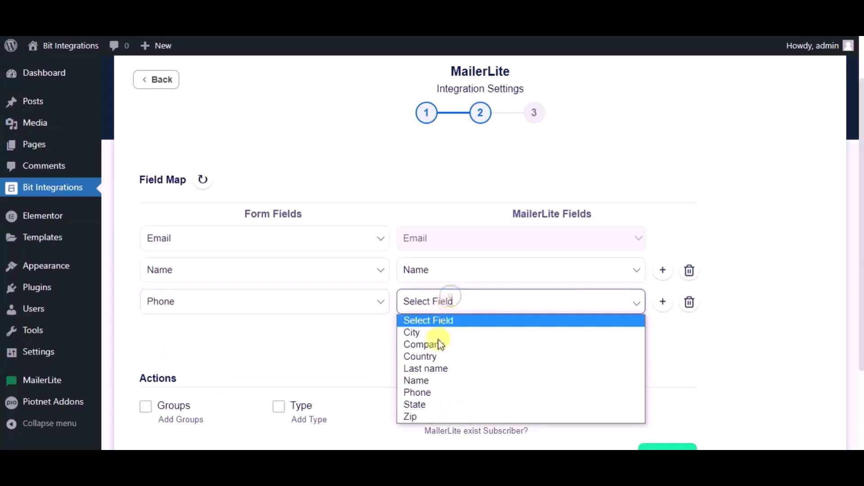
pyautogui.click(414, 393)
pyautogui.scroll(-2, 353, 335)
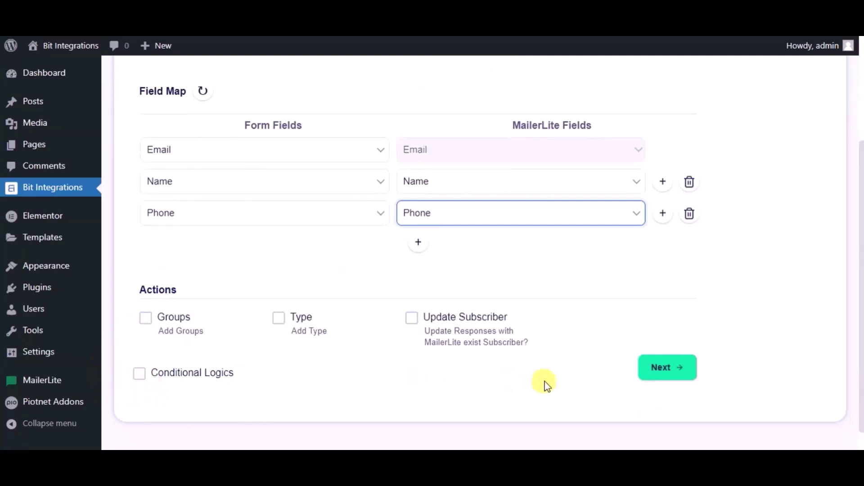
pyautogui.click(651, 380)
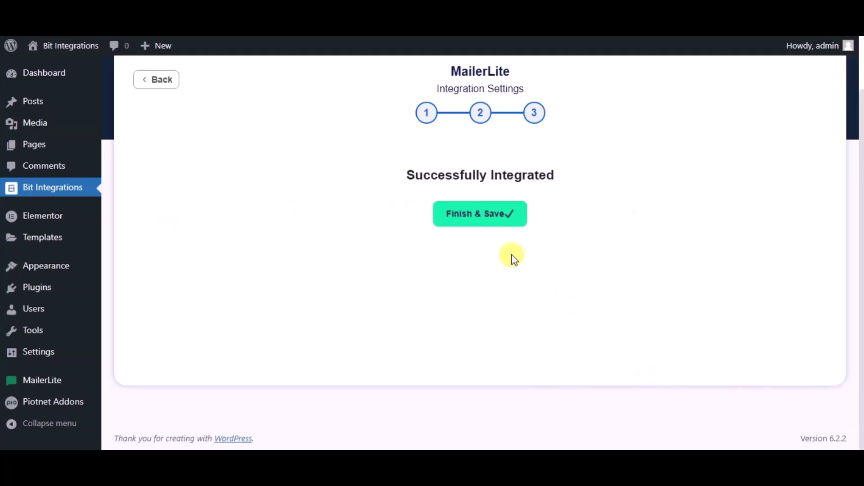
pyautogui.click(453, 220)
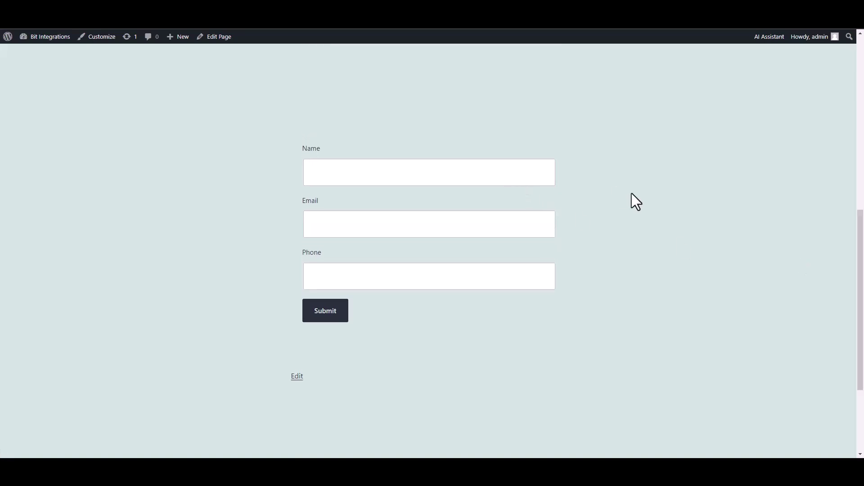
# Submit the Spectra form with name 'Bit Integrations' plus a test e-mail and phone number.
pyautogui.write('Bit Integrations')
pyautogui.press('Tab')
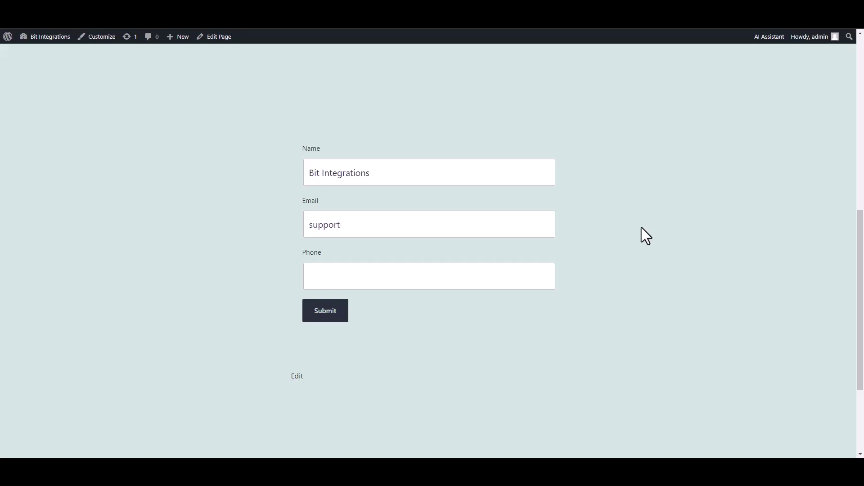
pyautogui.write('444555')
pyautogui.write('666')
pyautogui.click(341, 319)
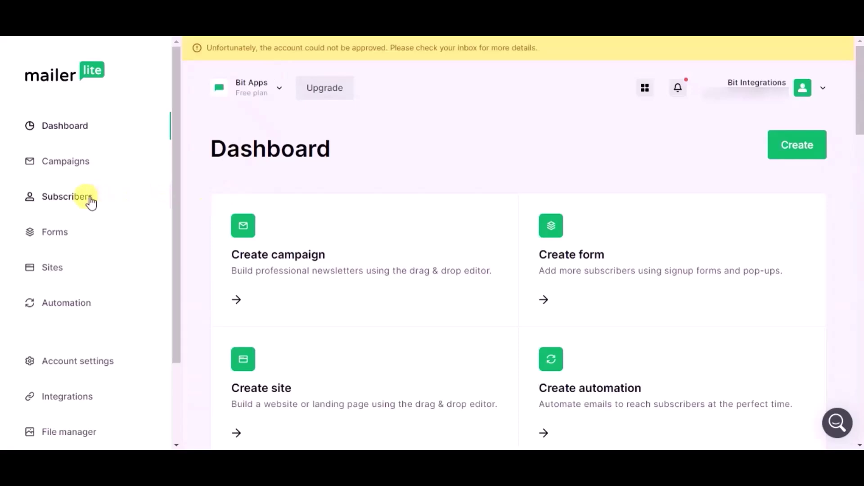
# Open MailerLite Subscribers and view the new subscriber's profile details, added via api.
pyautogui.click(90, 198)
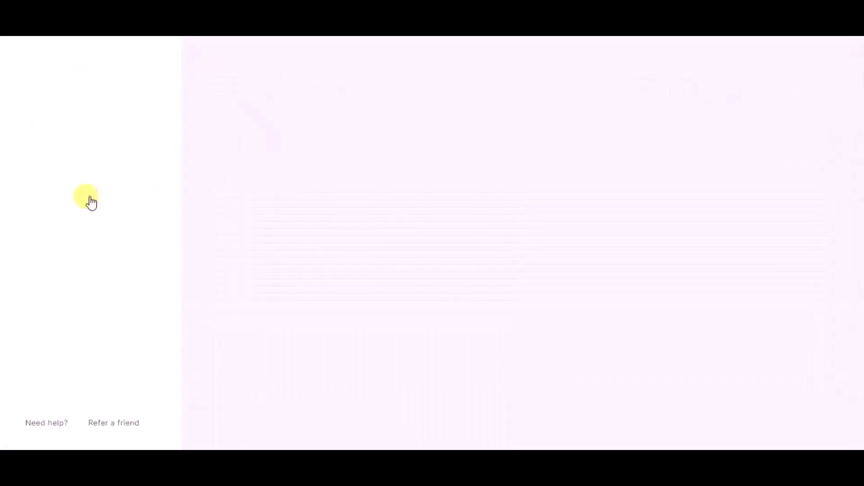
pyautogui.scroll(-4, 234, 231)
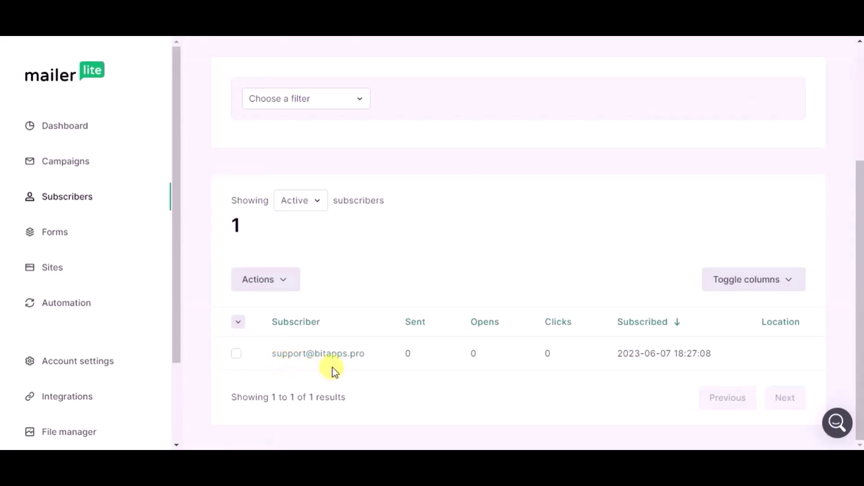
pyautogui.click(275, 354)
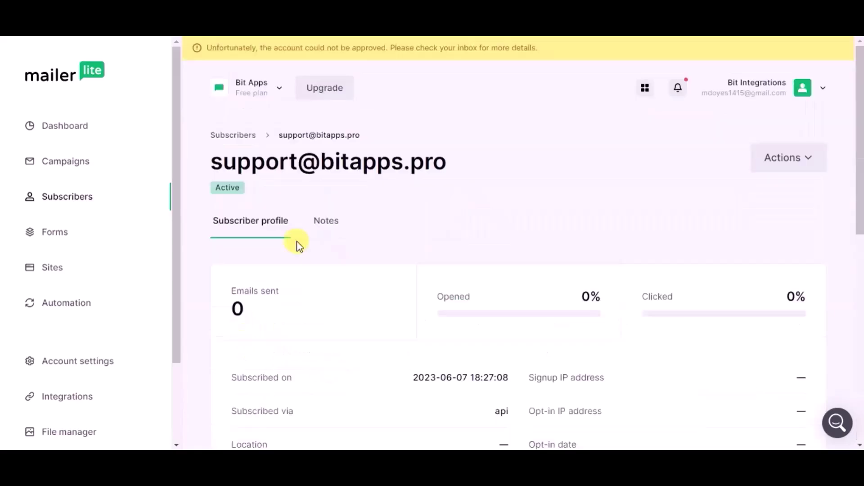
pyautogui.scroll(-3, 299, 245)
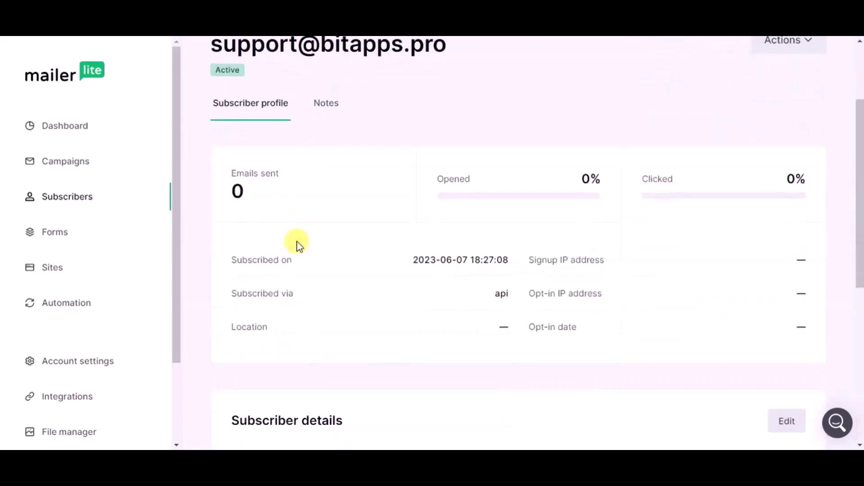
pyautogui.scroll(-4, 297, 243)
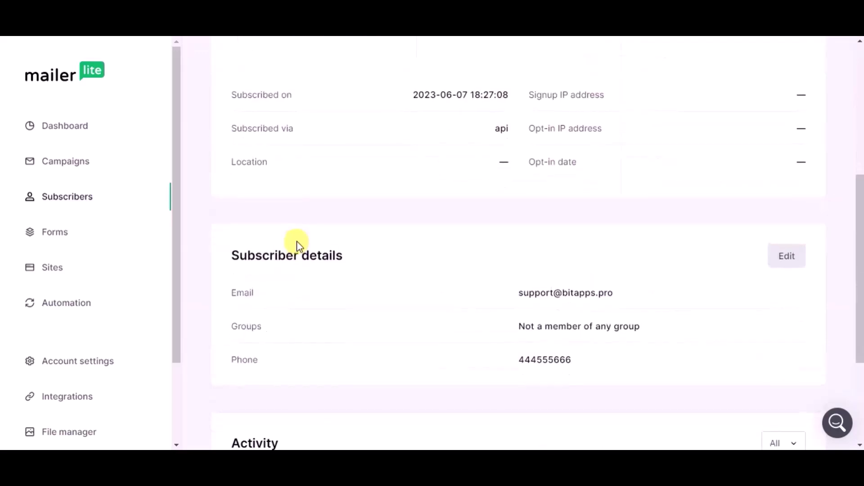